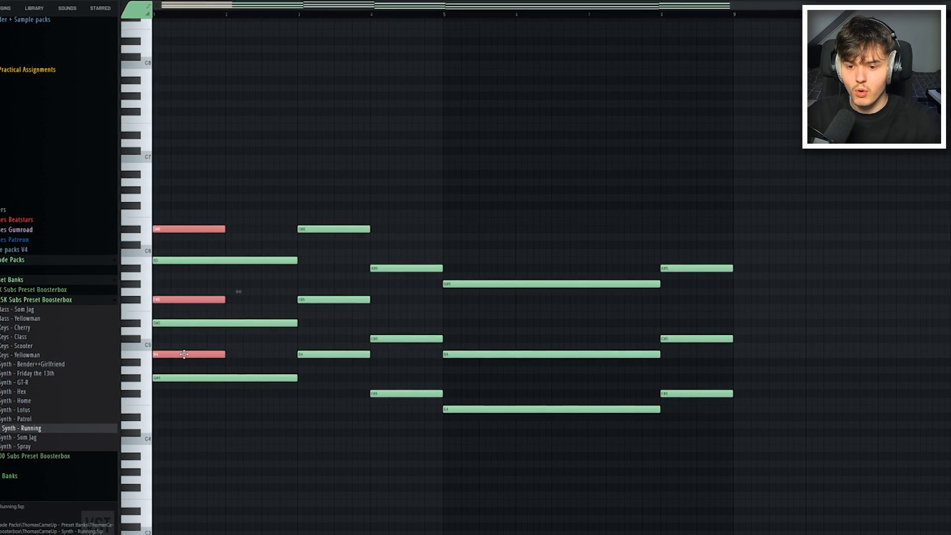
Step: Repeat the one-bar high-note arpeggio above the chords across all eight bars of the Keyscape piano roll
drag(221, 28, 201, 106)
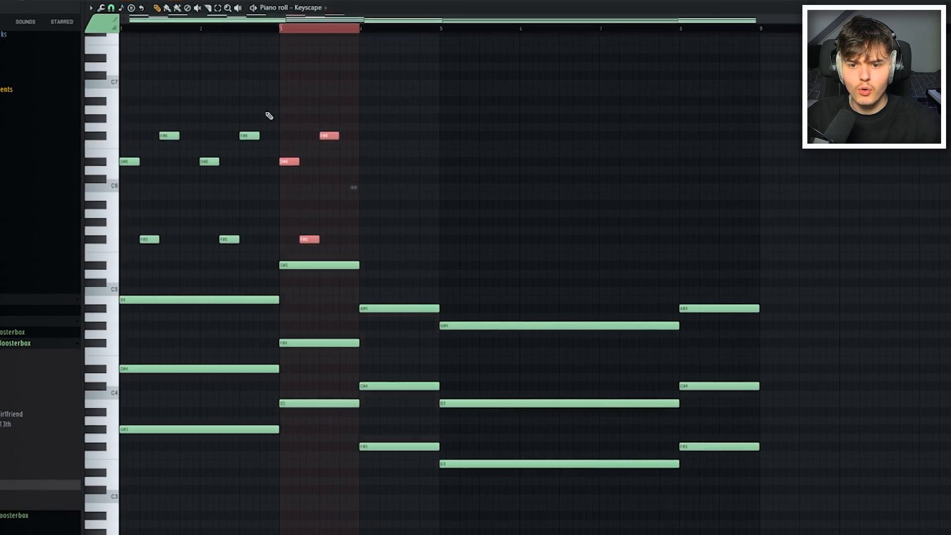
key(ctrl+b)
key(ctrl+b)
key(ctrl+b)
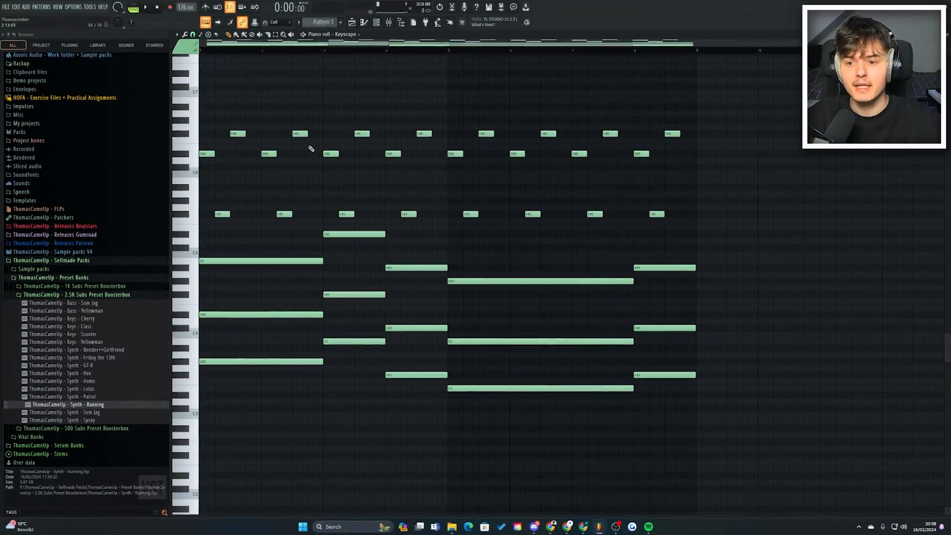
Step: Add a passing E6 note at the end of bar 2 and select the arpeggio notes in bar 4
click(332, 155)
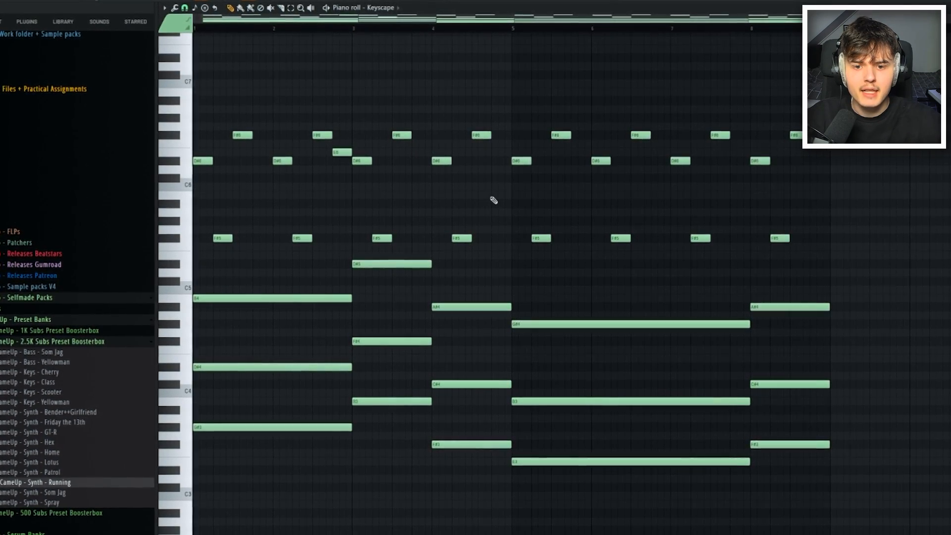
drag(440, 119, 508, 243)
drag(437, 110, 504, 244)
ctrl+click(502, 218)
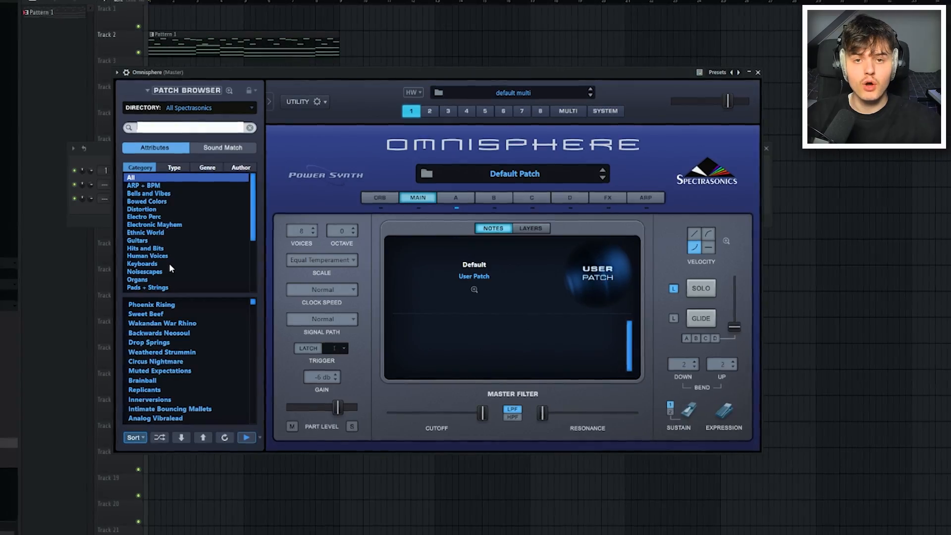
Step: Filter Omnisphere's patches to Keyboards and paste the Keyscape channel's notes into the Omnisphere channel
click(149, 265)
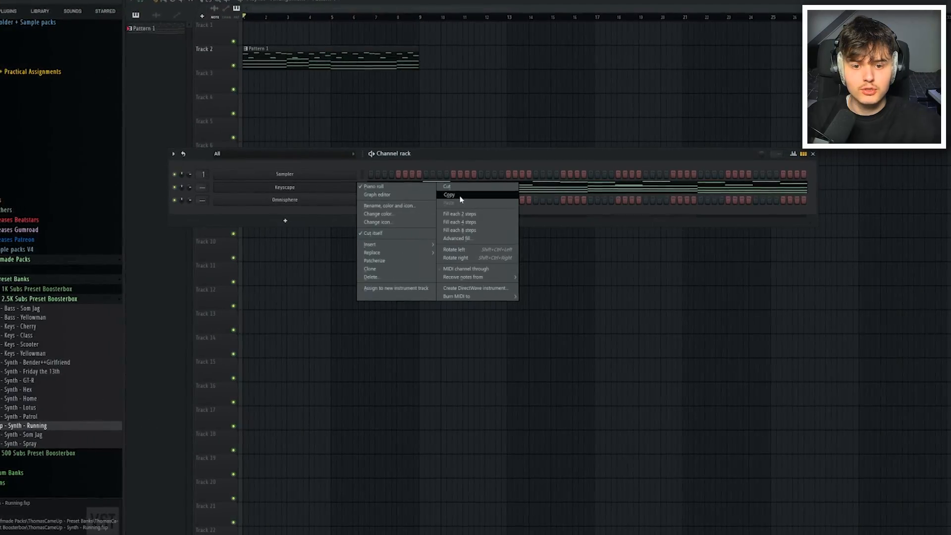
click(278, 204)
right_click(279, 204)
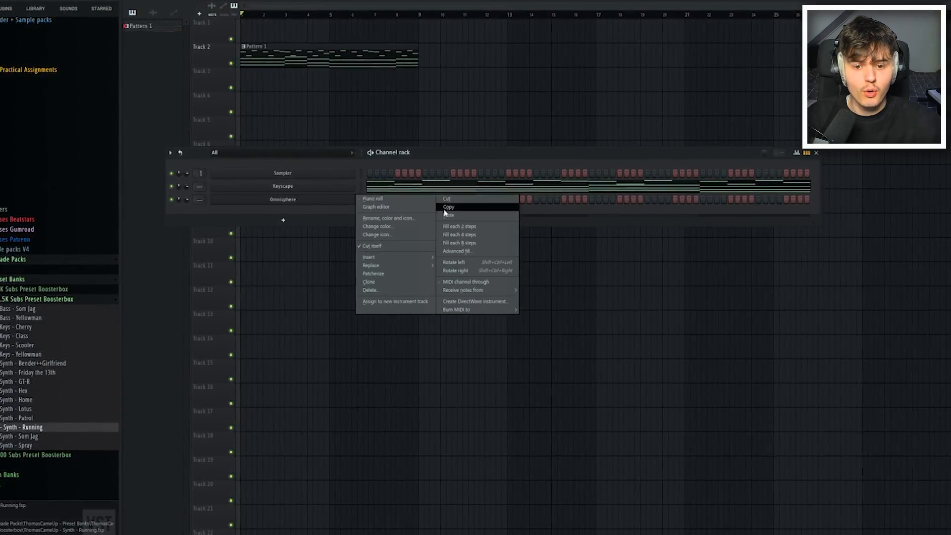
click(445, 209)
click(421, 201)
Step: Delete the long chord notes from the Omnisphere piano roll, keeping only the high melody notes
scroll(420, 202, down, 6)
drag(850, 467, 139, 230)
key(Delete)
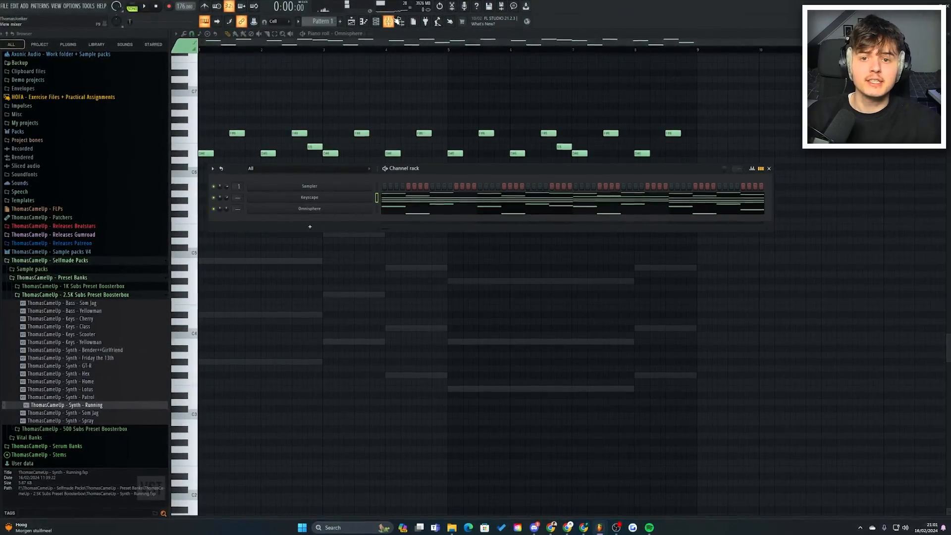
Step: Route the Keyscape and Omnisphere channels to mixer track 10
click(389, 20)
right_click(436, 163)
click(484, 191)
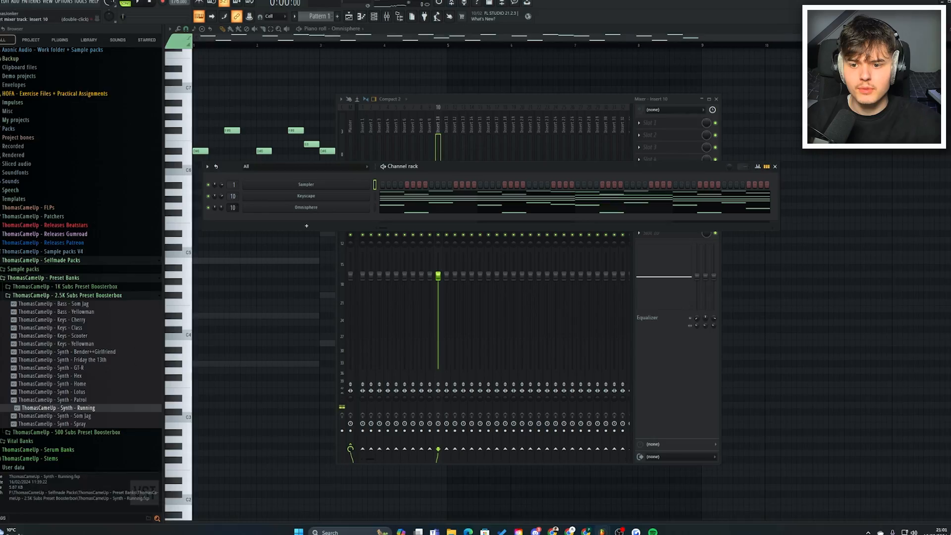
Step: Load FabFilter Pro-Q 3 on mixer track 10 and low-cut the sound at about 182 Hz
click(666, 145)
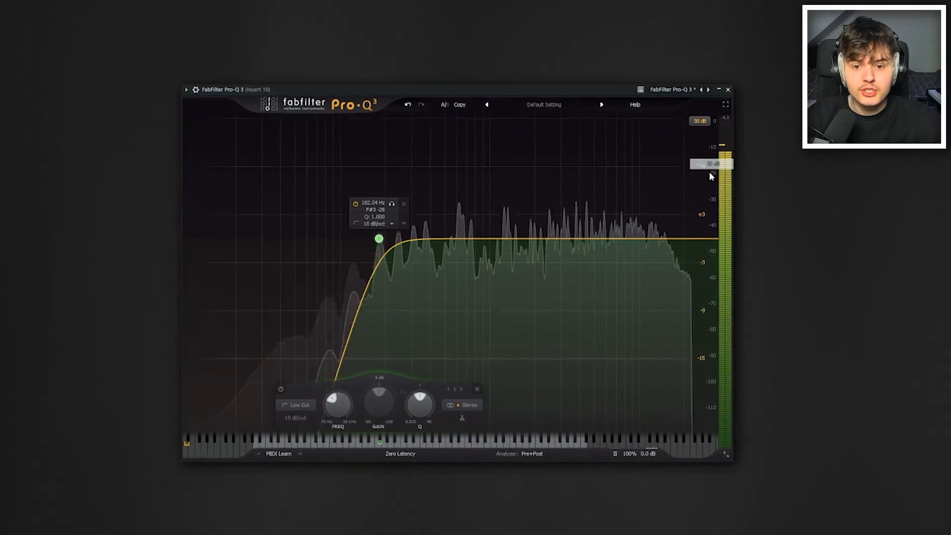
drag(316, 191, 421, 271)
scroll(296, 420, up, 2)
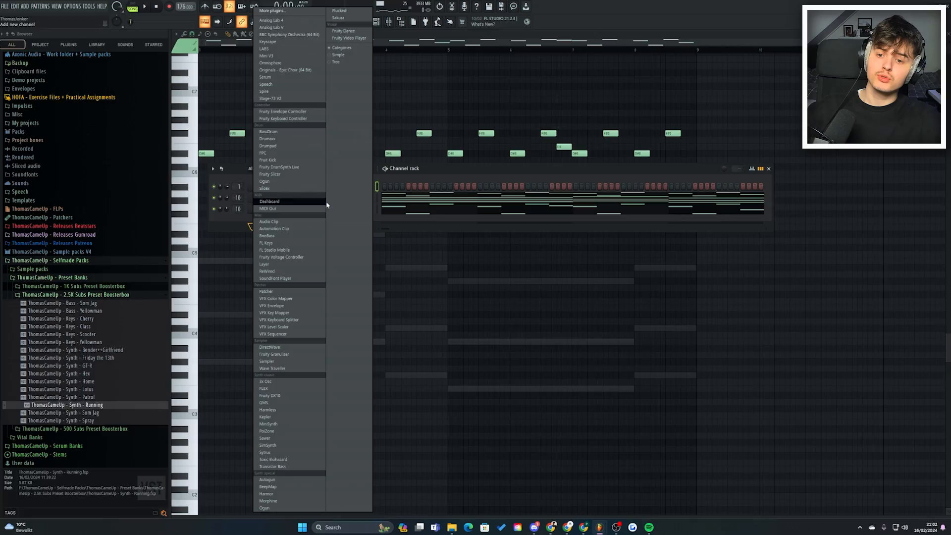
Step: Add a Serum channel and load the ThomasCameUp - Synth - Running preset into it
click(275, 77)
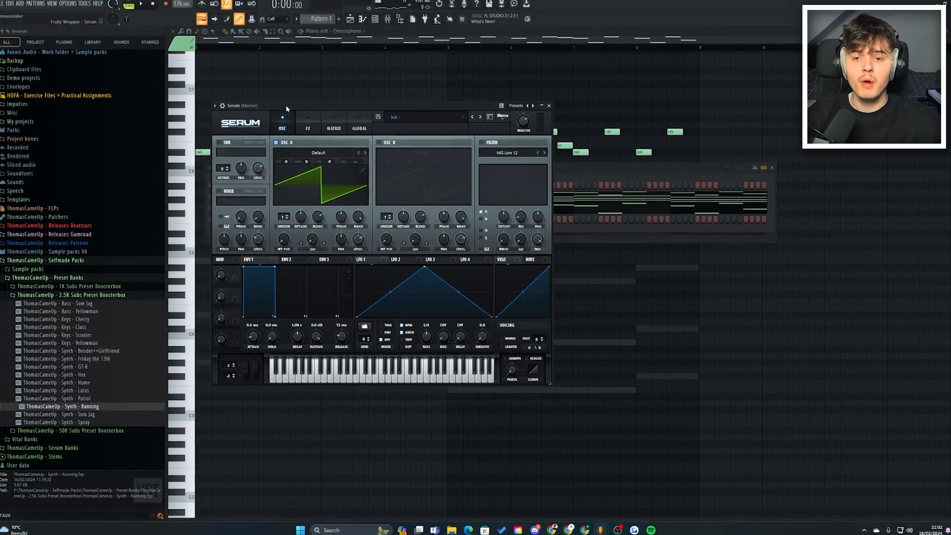
drag(286, 105, 414, 115)
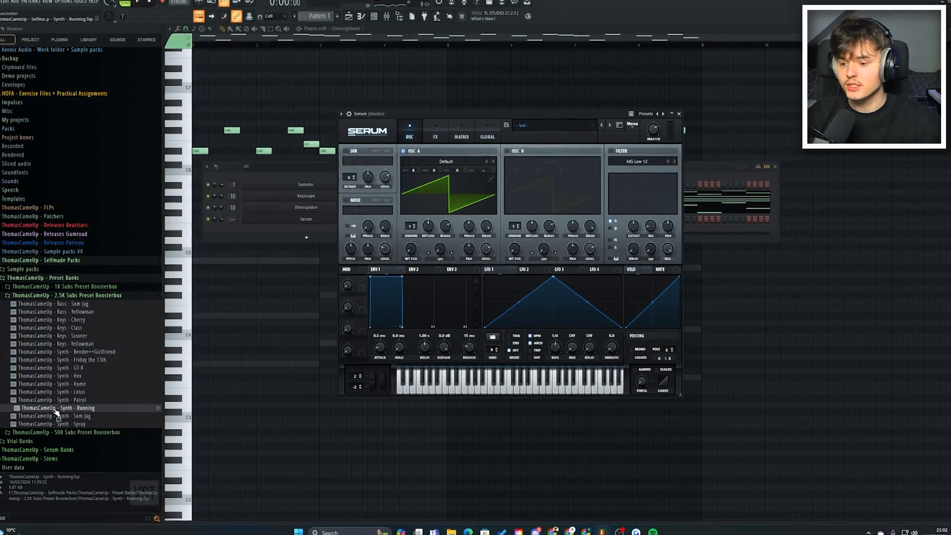
drag(72, 408, 434, 194)
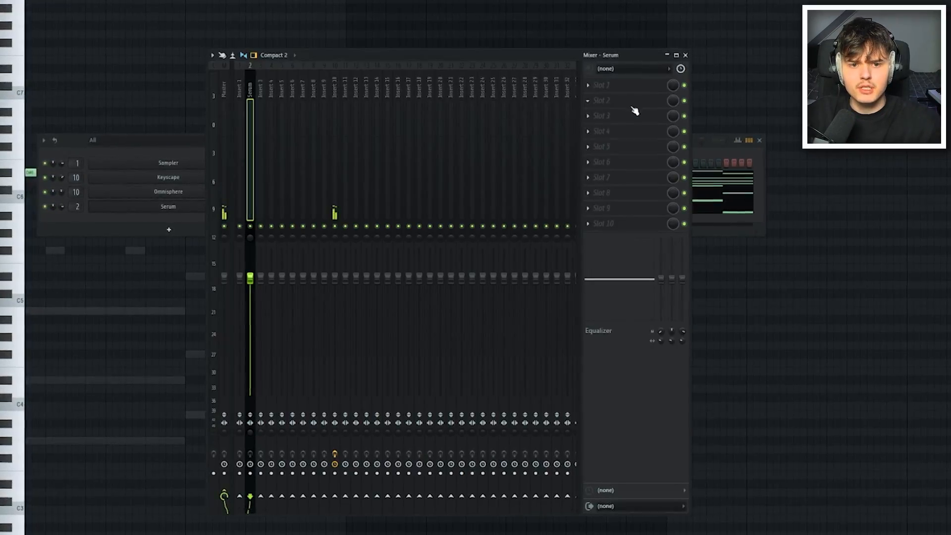
Step: Load FabFilter Pro-Q 3 on the Serum mixer track and set its low cut to about 387 Hz
click(635, 111)
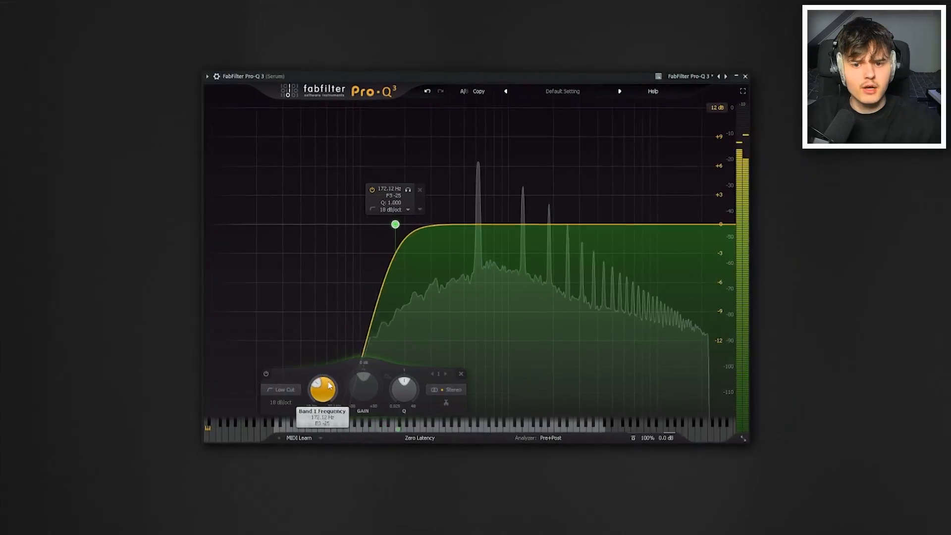
drag(320, 392, 335, 371)
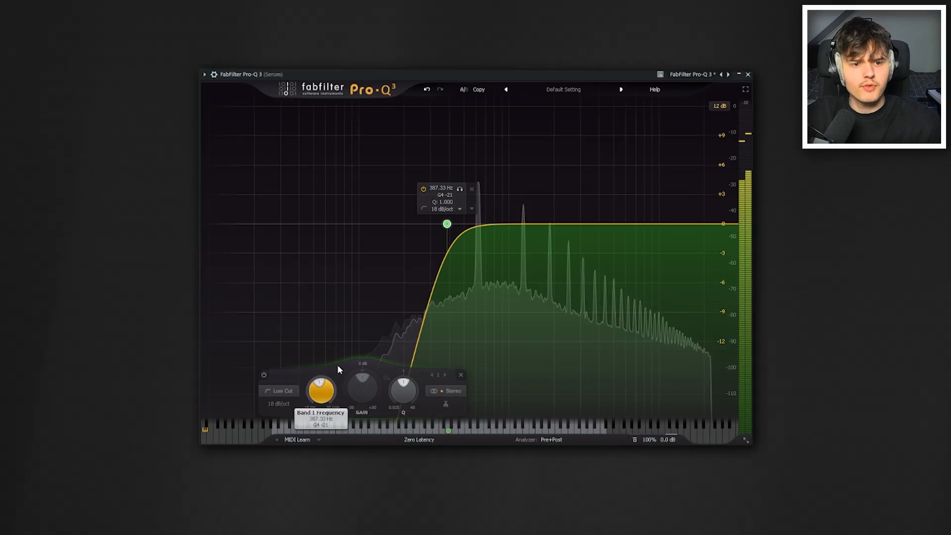
click(721, 102)
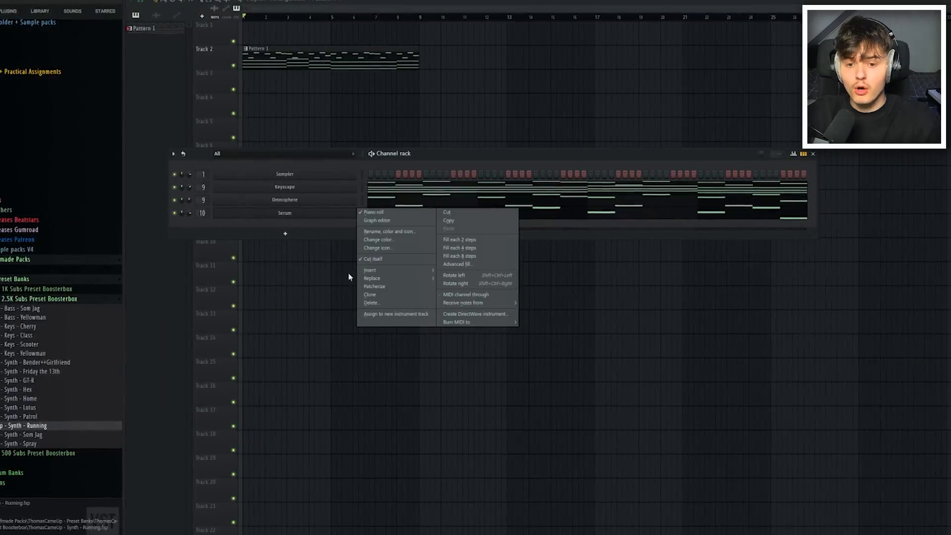
Step: Clone the Serum channel and audition the ThomasCameUp - Bass - Whitearmo preset with a few notes
click(369, 295)
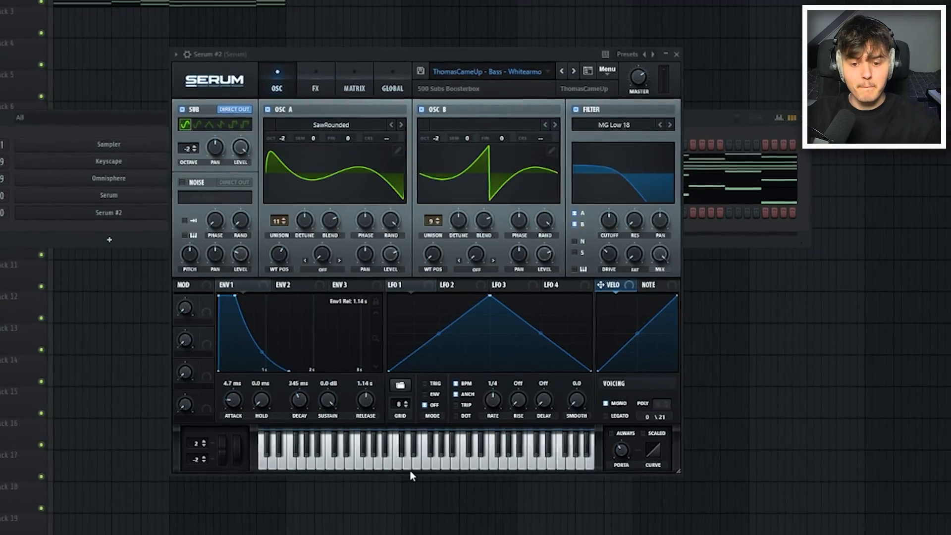
click(391, 459)
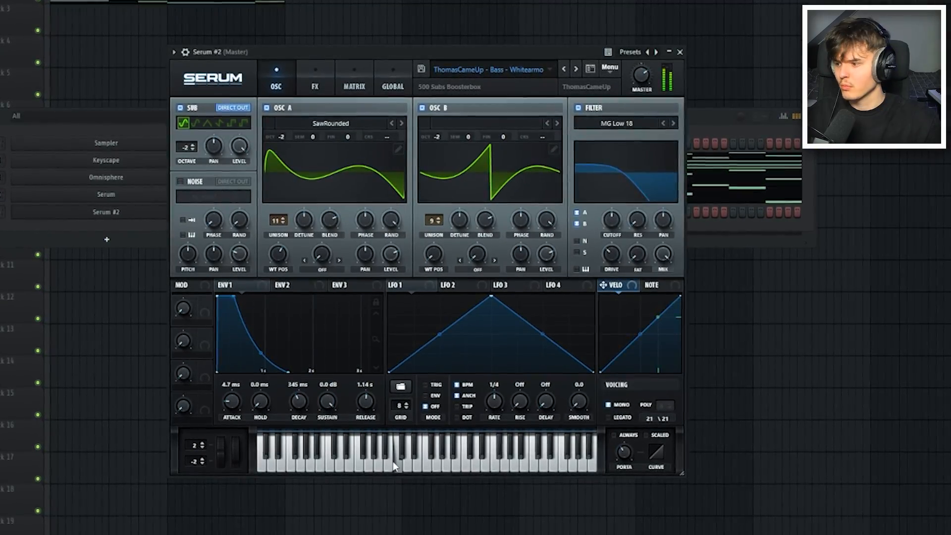
click(310, 459)
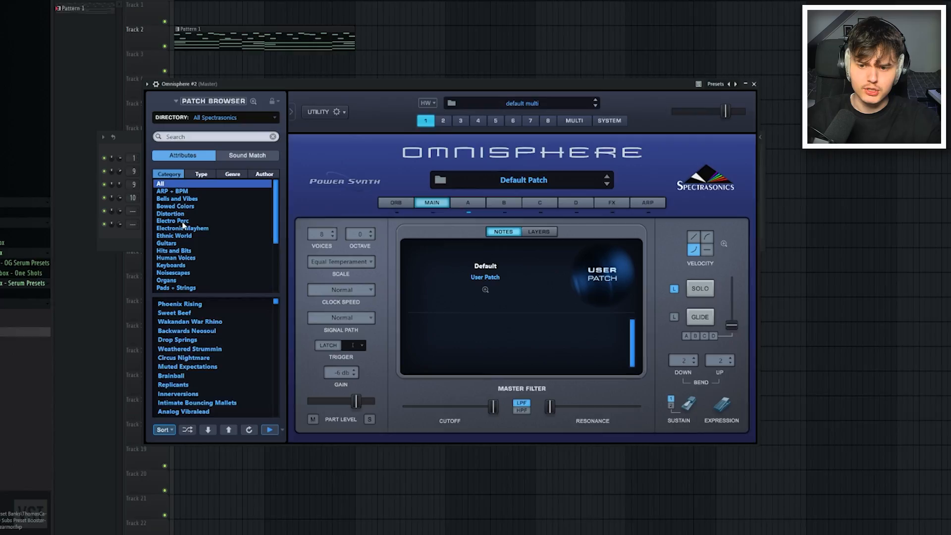
Step: Filter the patches of Omnisphere #2 to the Electro Perc category
click(175, 221)
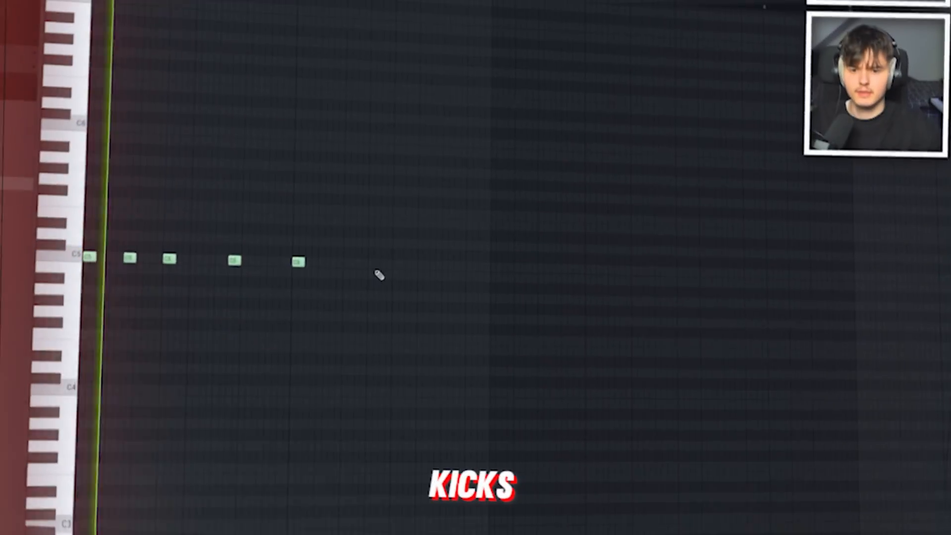
Step: Continue the kick pattern on C5 with one more note in bar 3 and two in bar 4
click(372, 266)
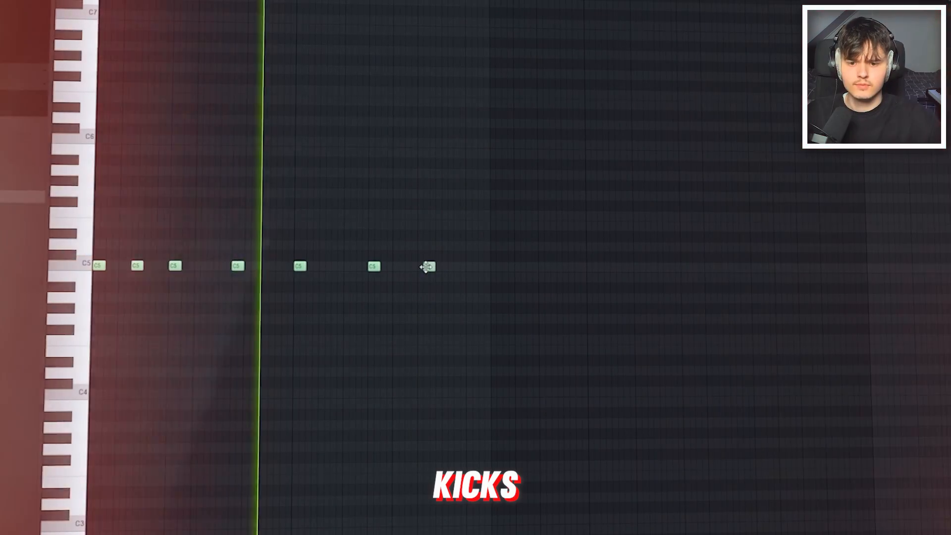
click(436, 266)
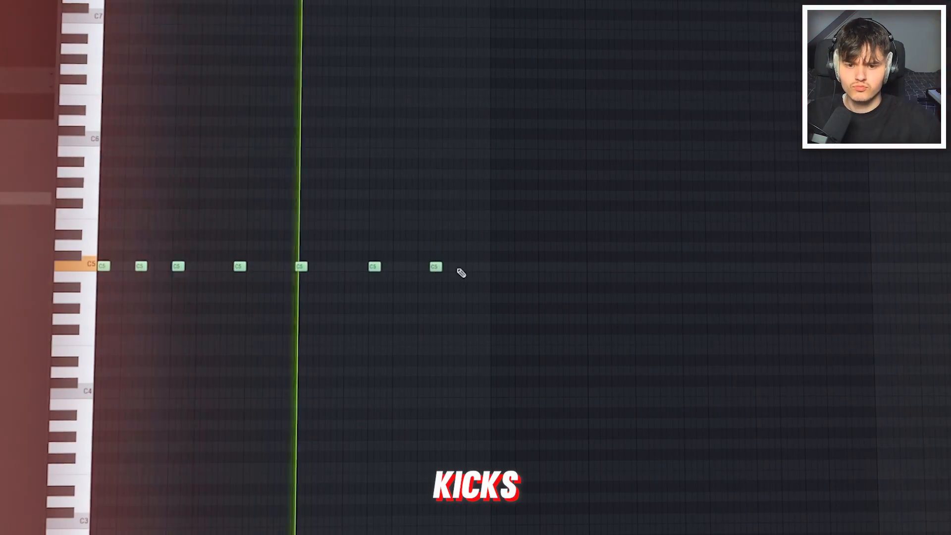
click(474, 266)
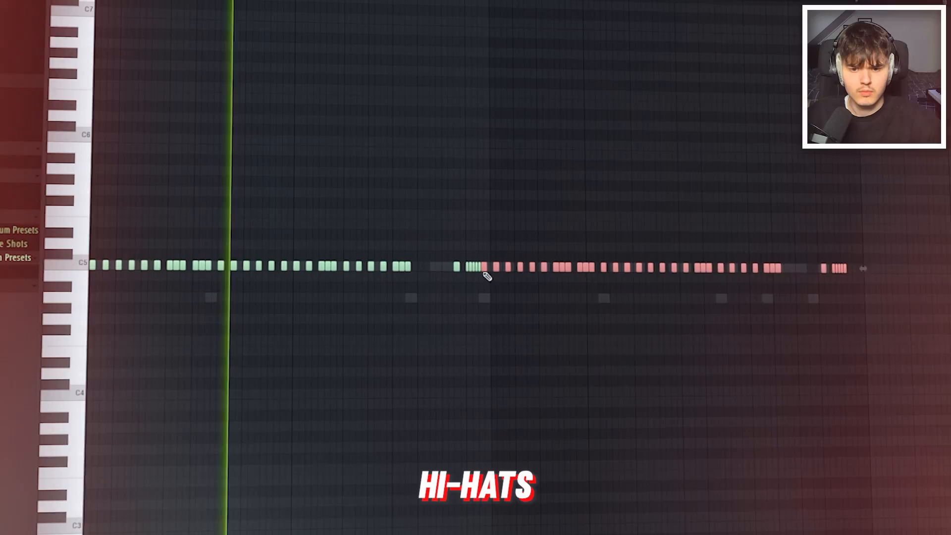
Step: Repeat the four-bar hi-hat pattern over bars 5 to 8, then erase the hi-hats from bar 7 onward
drag(484, 271, 491, 274)
key(ctrl+d)
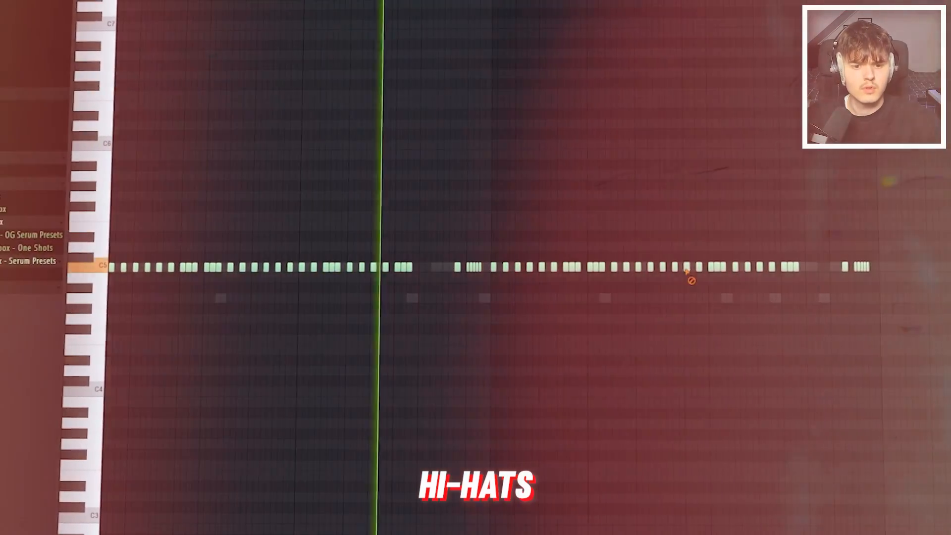
drag(687, 271, 900, 271)
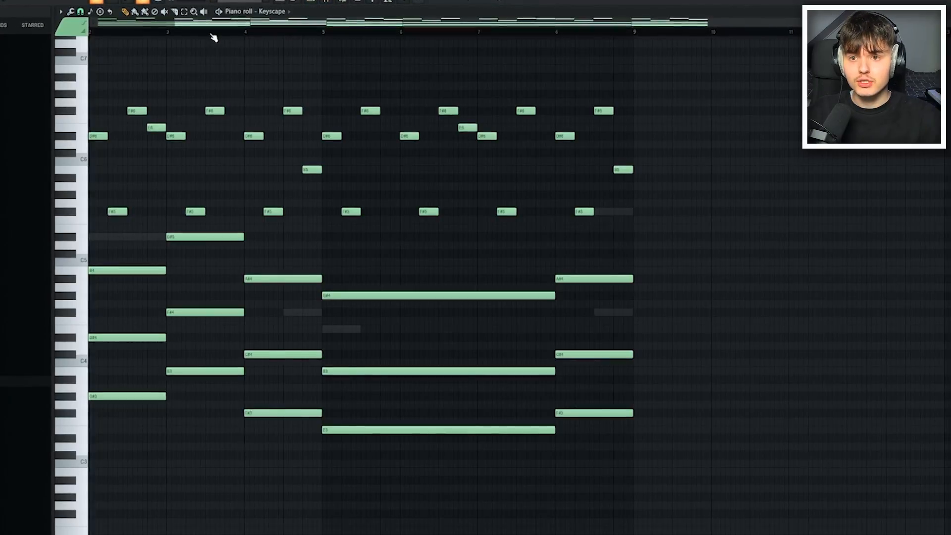
Step: Open the piano roll of the 808 - Drop it Scooter channel and paste the copied notes into it
scroll(213, 402, down, 3)
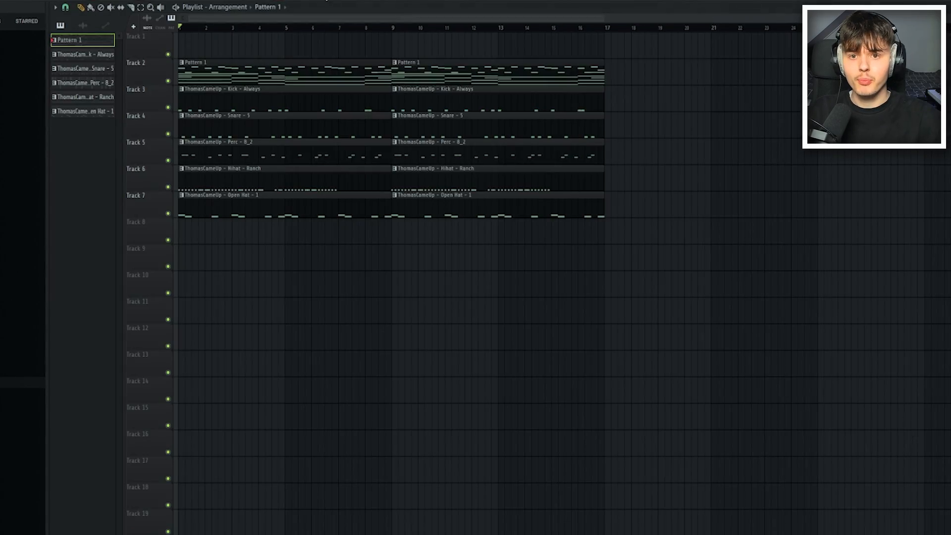
key(F6)
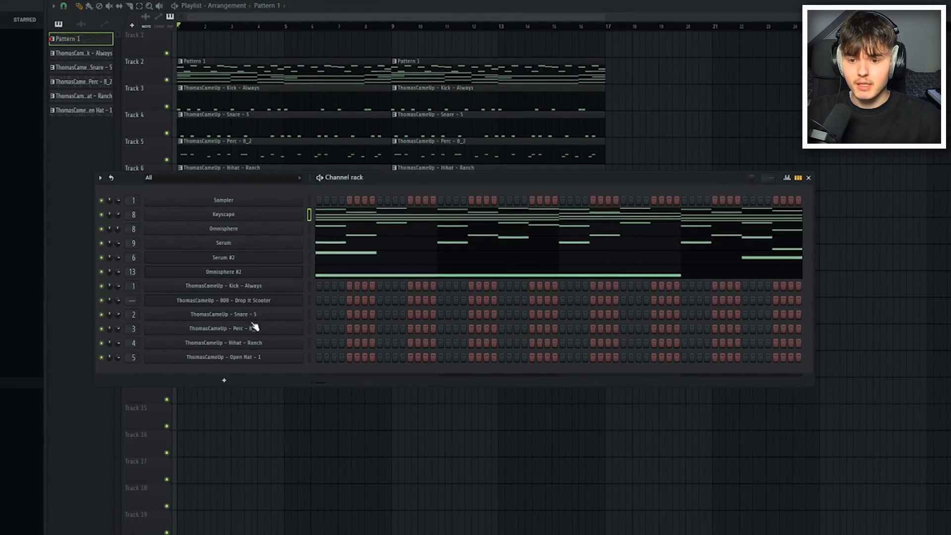
right_click(245, 296)
click(346, 298)
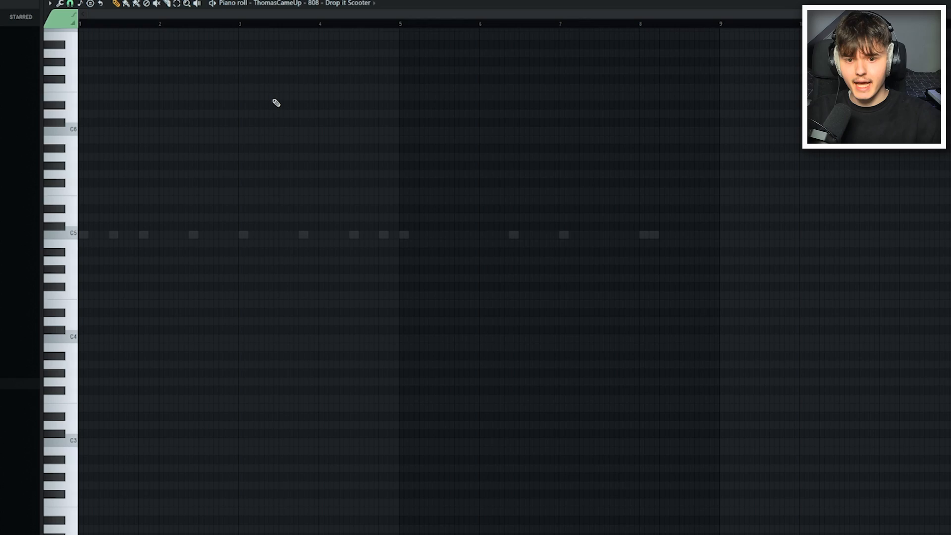
key(ctrl+v)
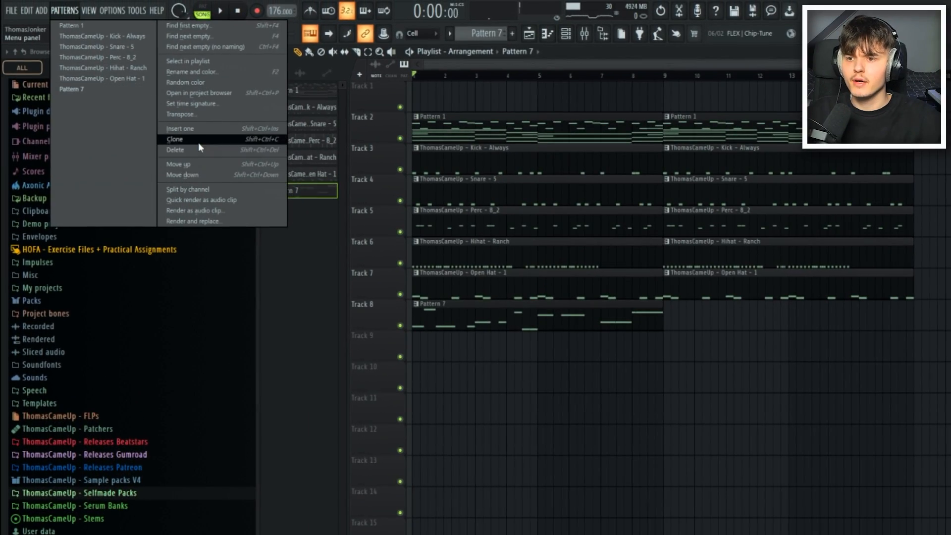
Step: Clone Pattern 7
click(198, 141)
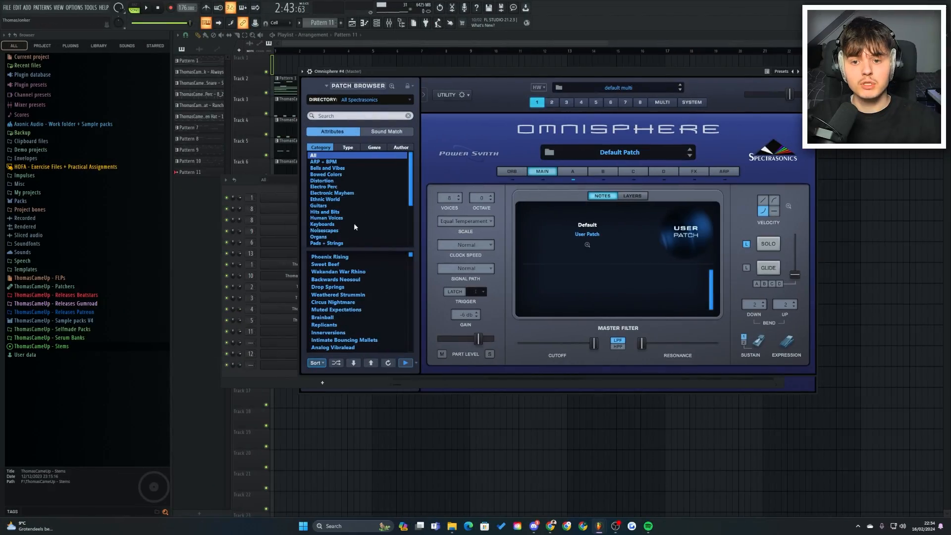
Step: Browse the patch categories of Omnisphere #4 and open the piano roll of the Omnisphere #3 channel
scroll(354, 227, down, 4)
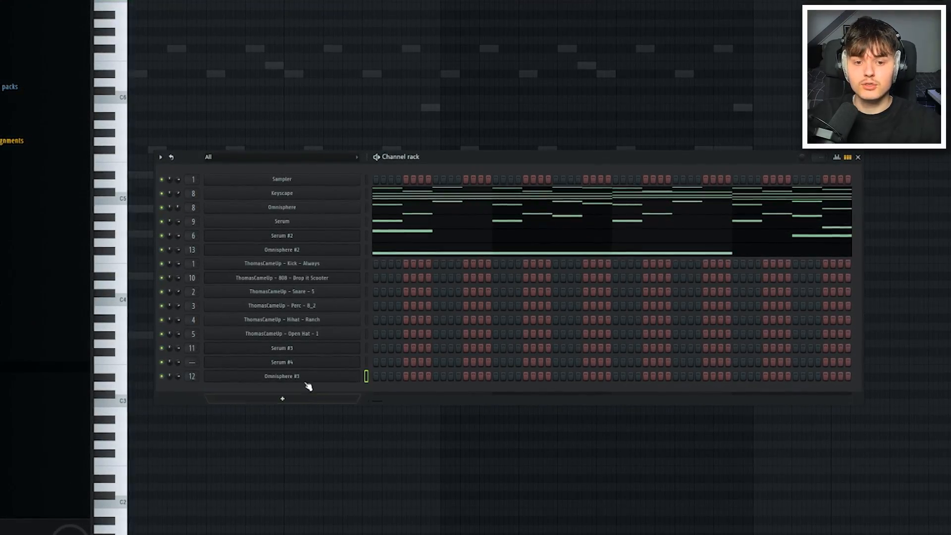
right_click(361, 373)
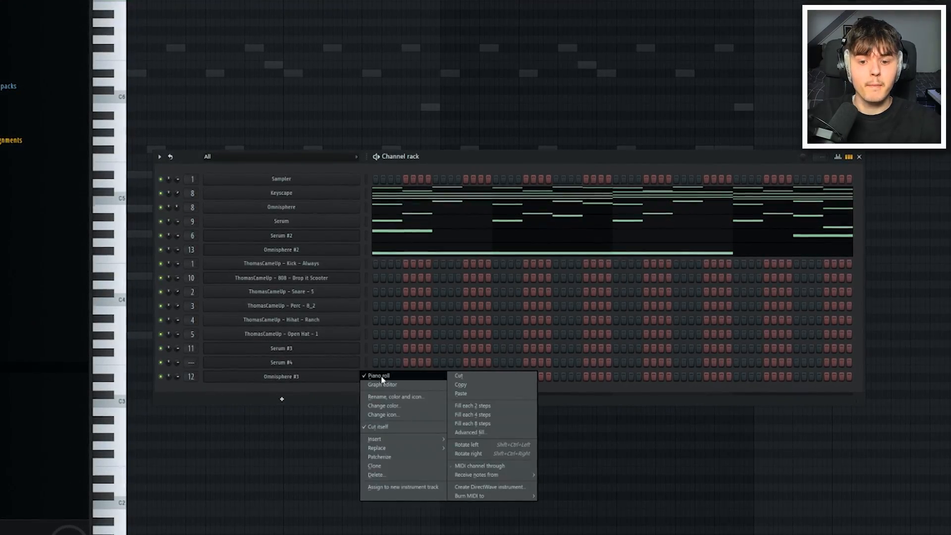
right_click(362, 373)
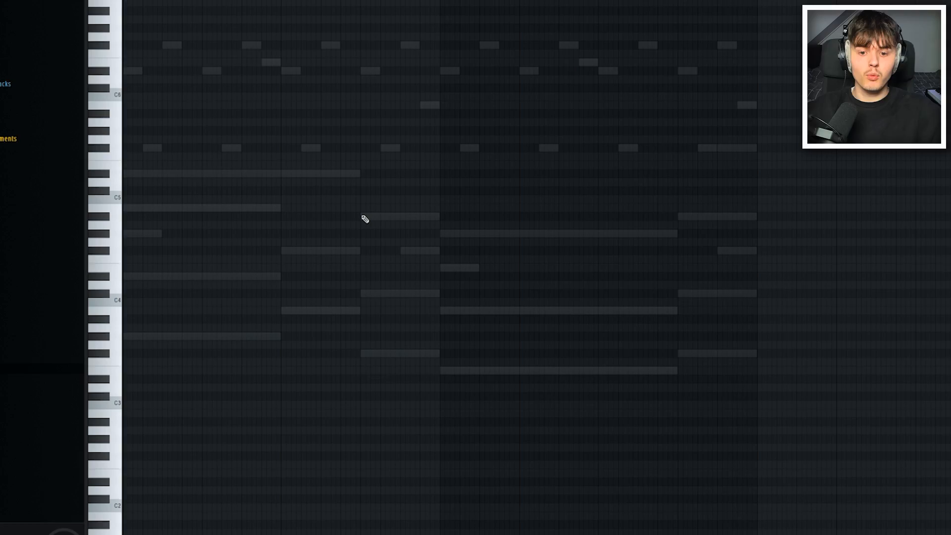